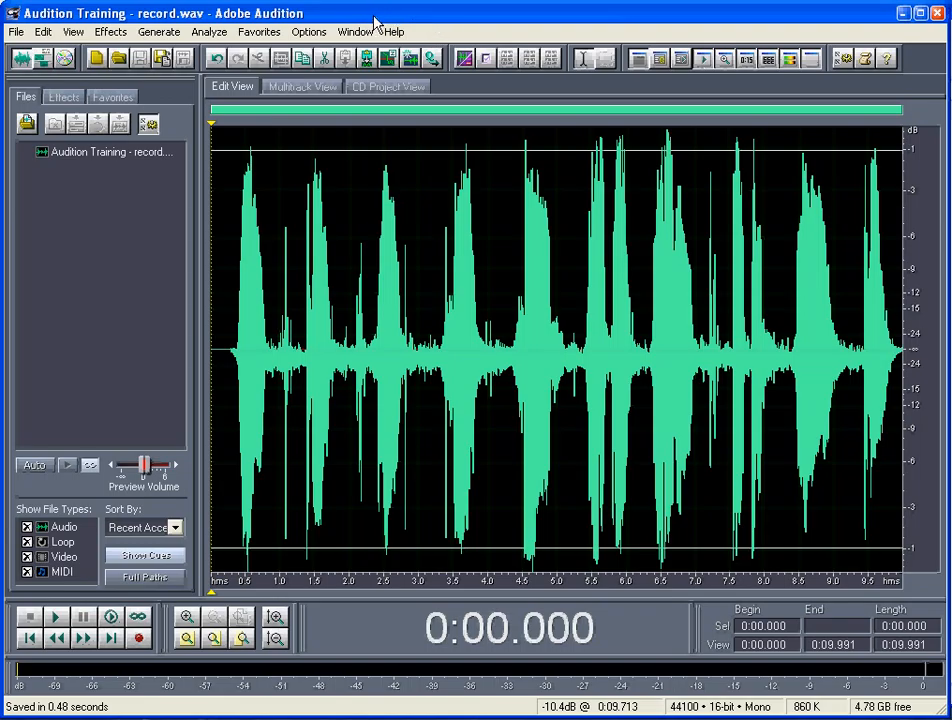
# Switch to the CD project and add the Audition Training - record file to it as a track.
pyautogui.click(64, 61)
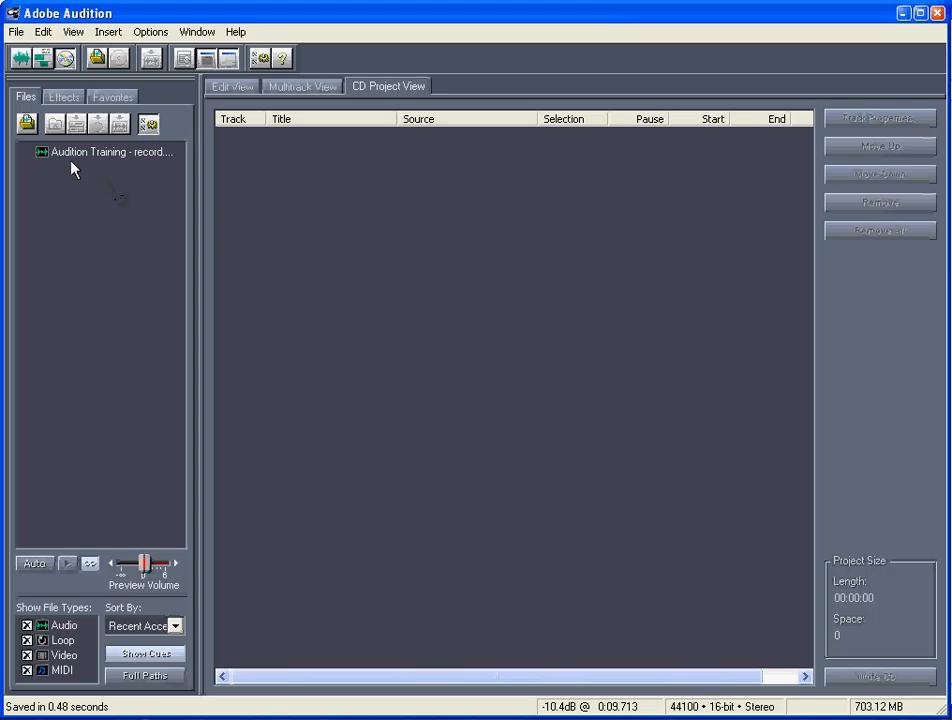
pyautogui.click(42, 153)
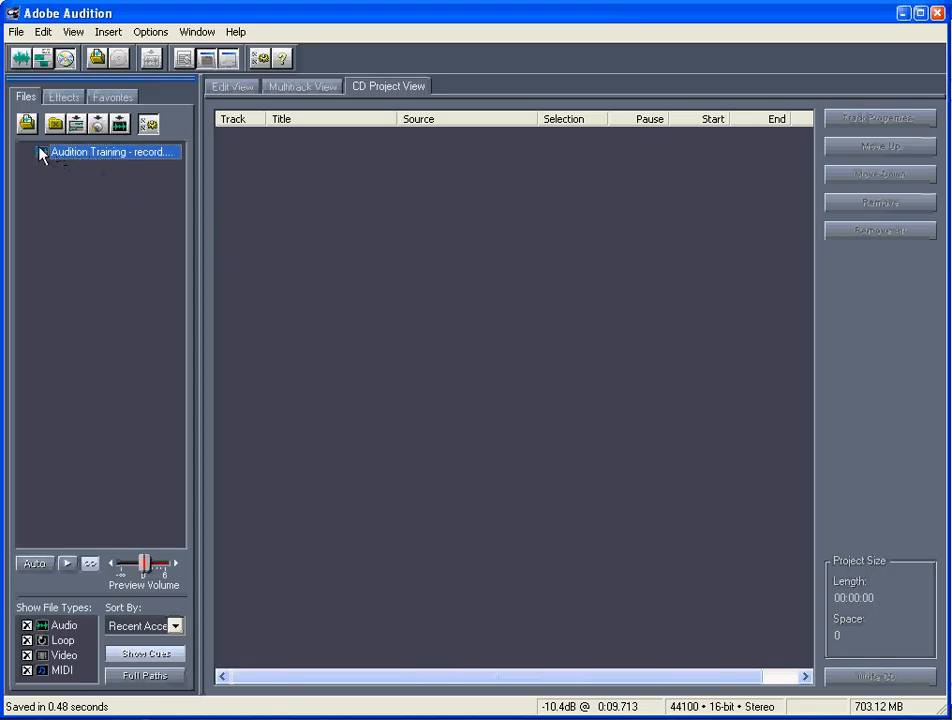
pyautogui.click(20, 58)
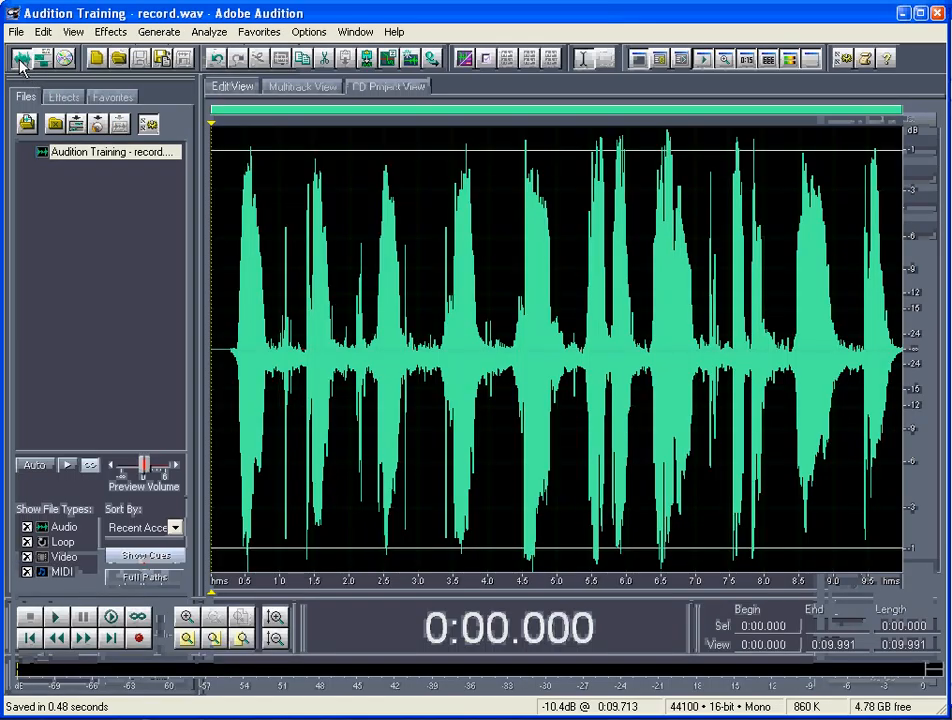
pyautogui.click(65, 58)
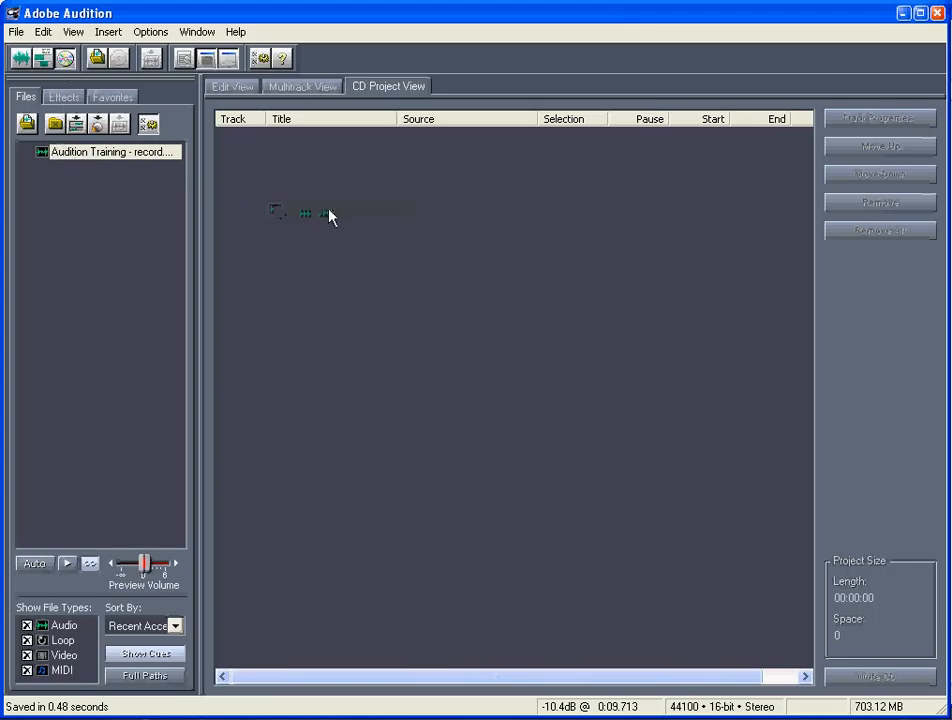
pyautogui.moveTo(330, 217); pyautogui.dragTo(330, 217)
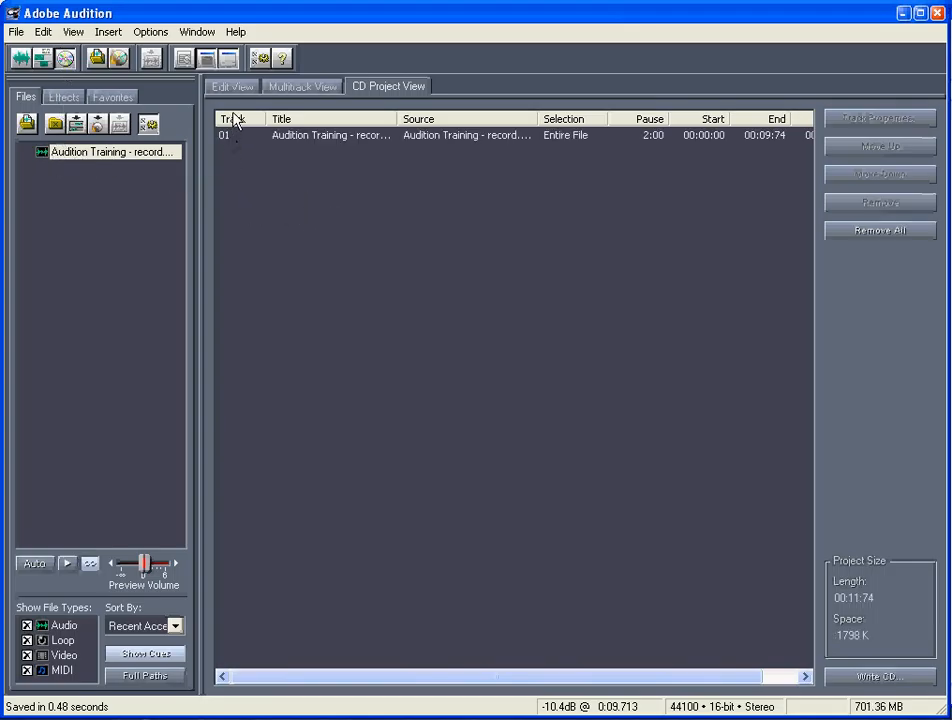
pyautogui.click(313, 137)
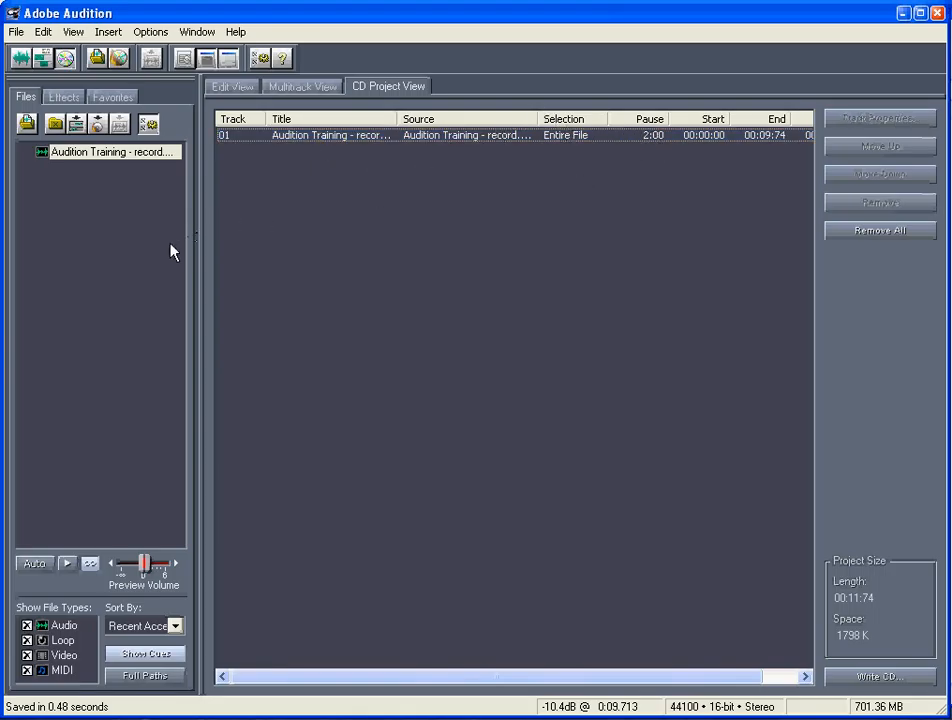
pyautogui.moveTo(88, 214); pyautogui.dragTo(393, 246)
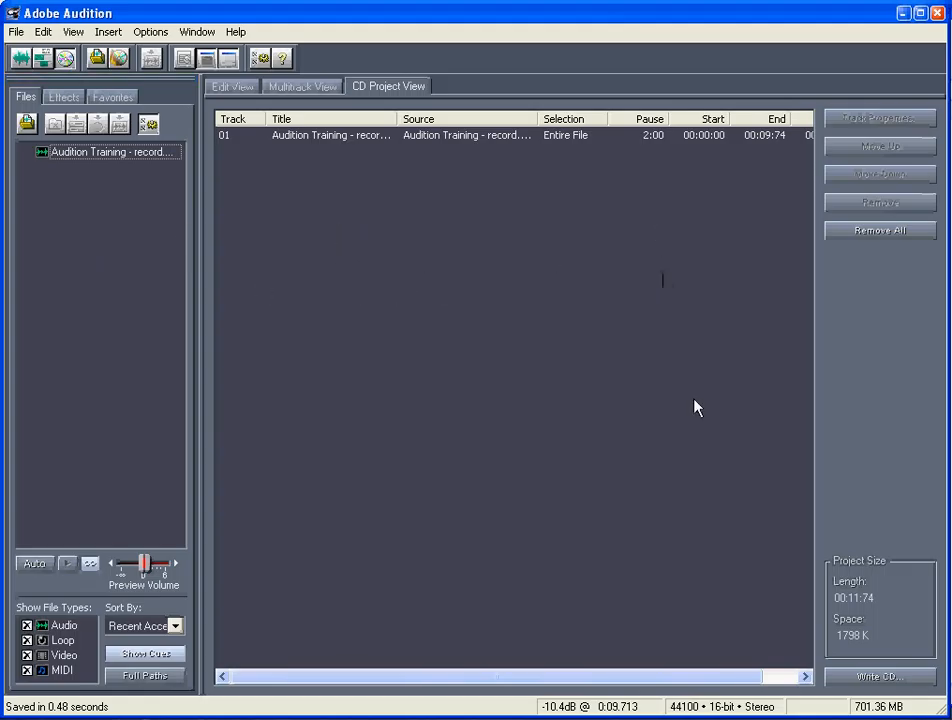
# Open the CD writing options and set the mode to Write, with MATSHITA DVD-R UJ-857 (D:) as the device.
pyautogui.click(889, 680)
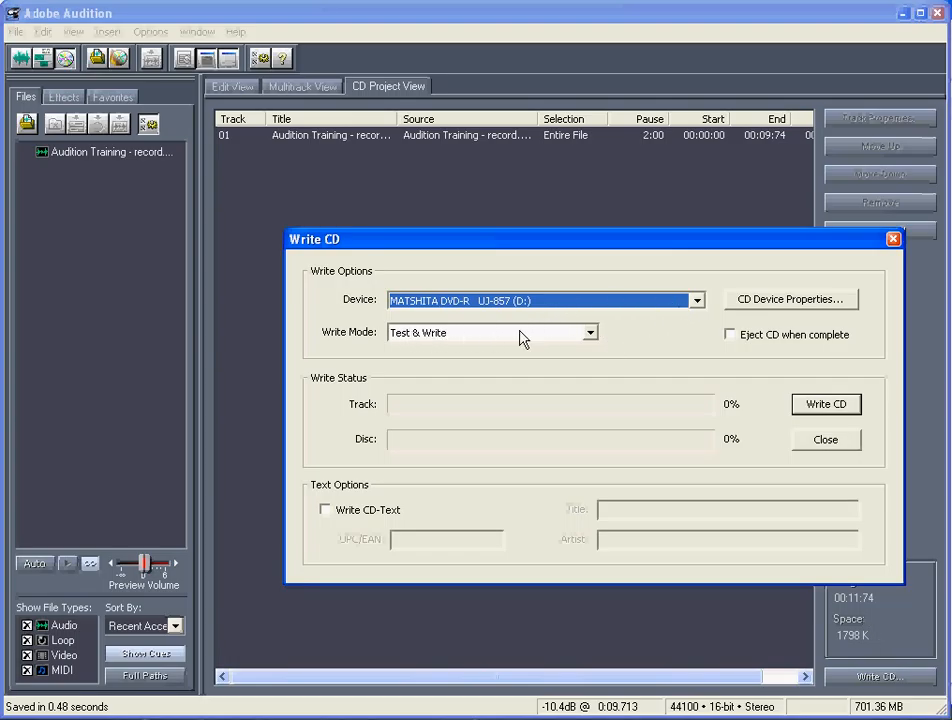
pyautogui.click(591, 333)
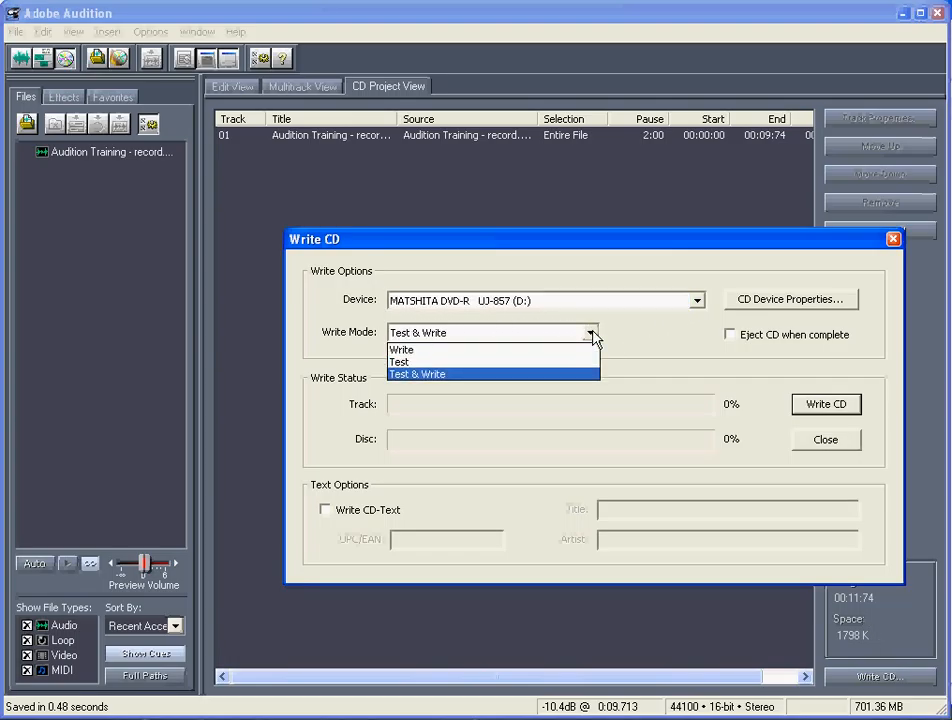
pyautogui.click(441, 352)
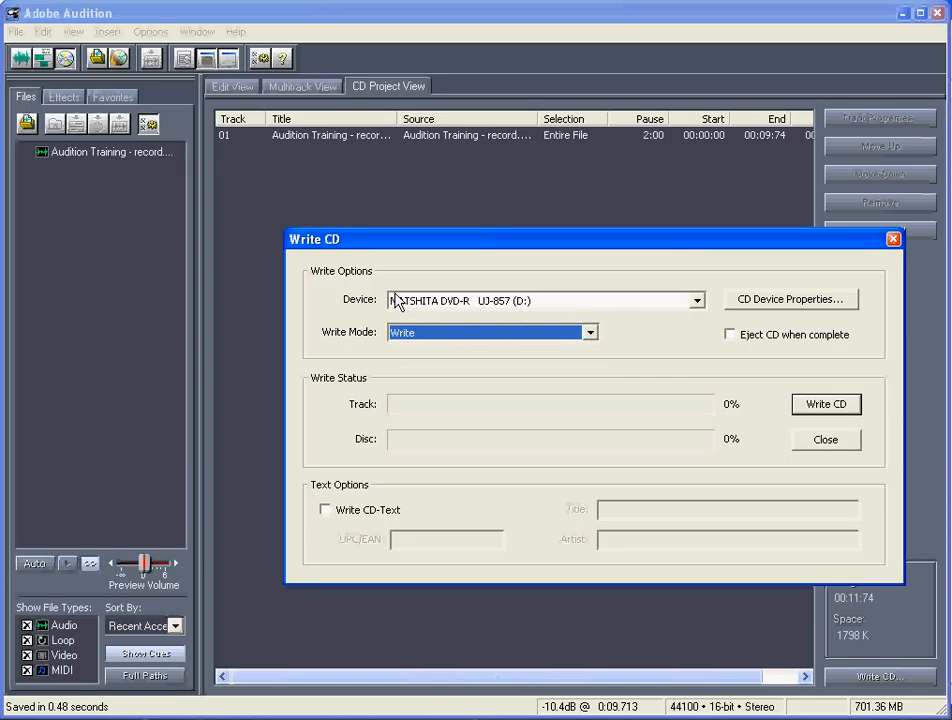
pyautogui.click(697, 302)
pyautogui.click(697, 302)
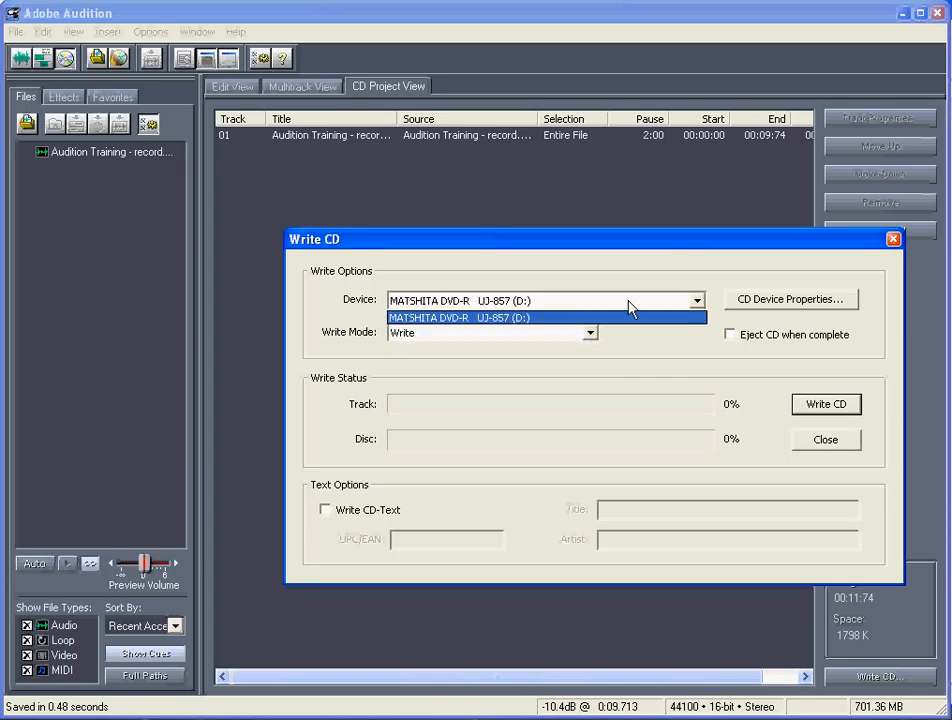
pyautogui.click(476, 320)
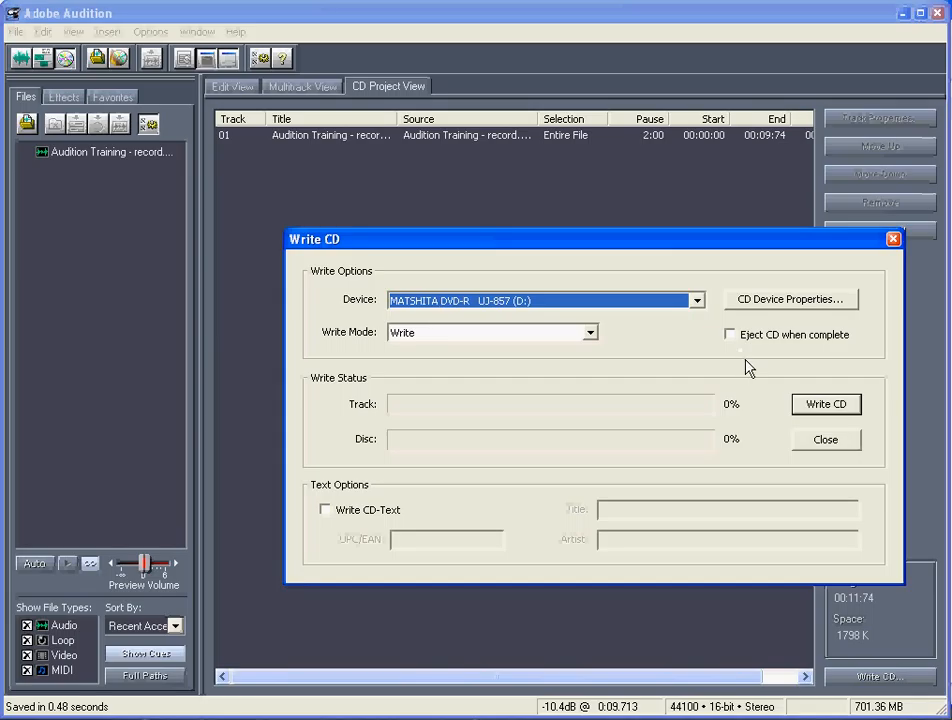
# Enable CD-Text with the title "Adobe Audition Tutorial" and enter the artist's name.
pyautogui.click(359, 510)
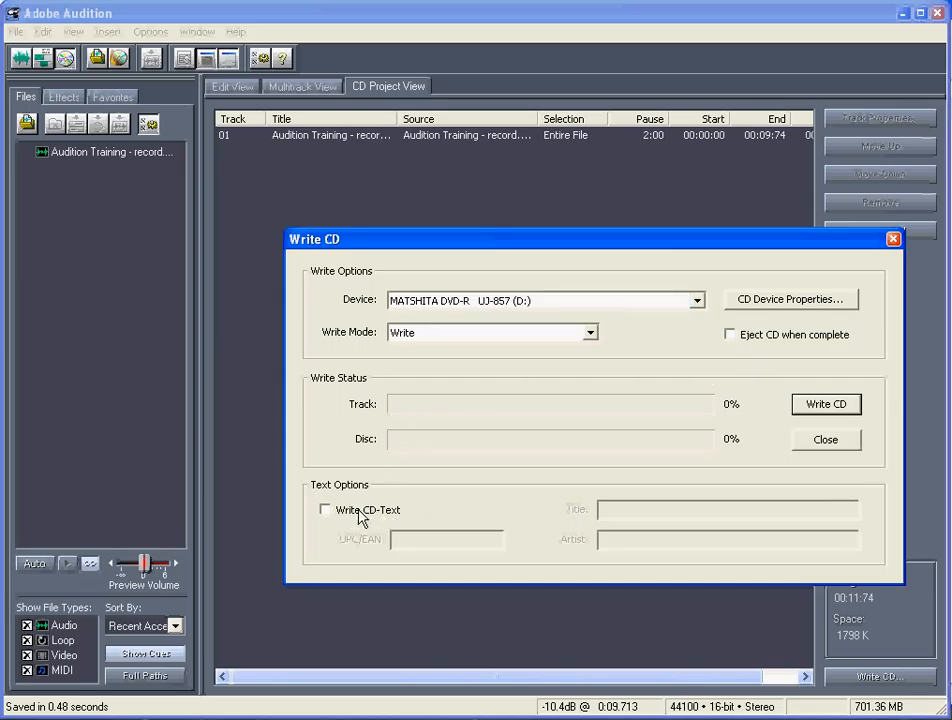
pyautogui.click(662, 512)
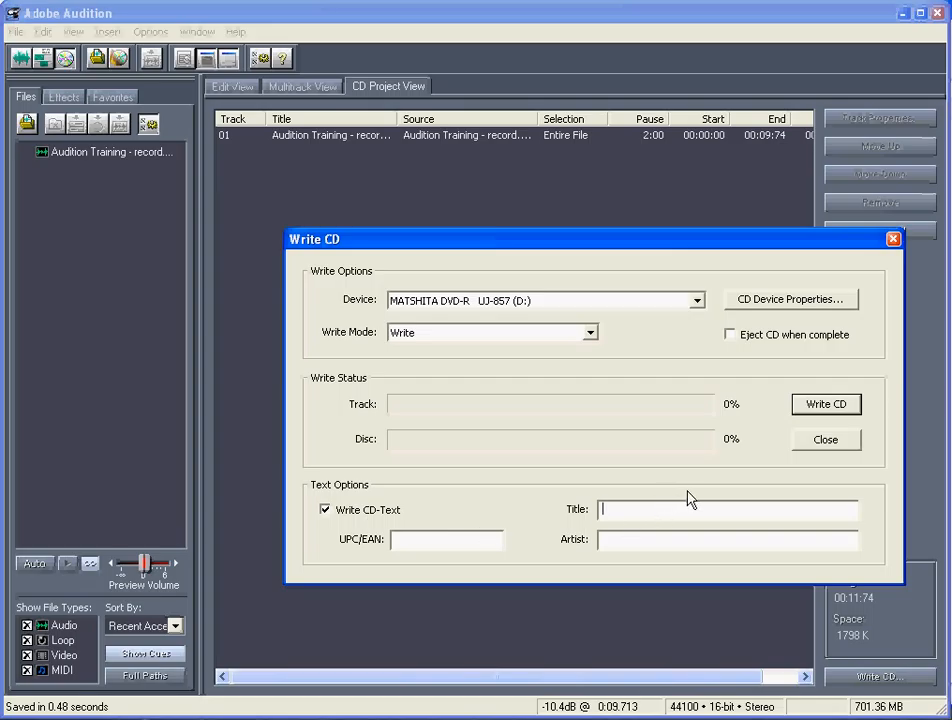
pyautogui.write('Adobe Audition Tutorial')
pyautogui.press('Tab')
pyautogui.write('Russ Wills')
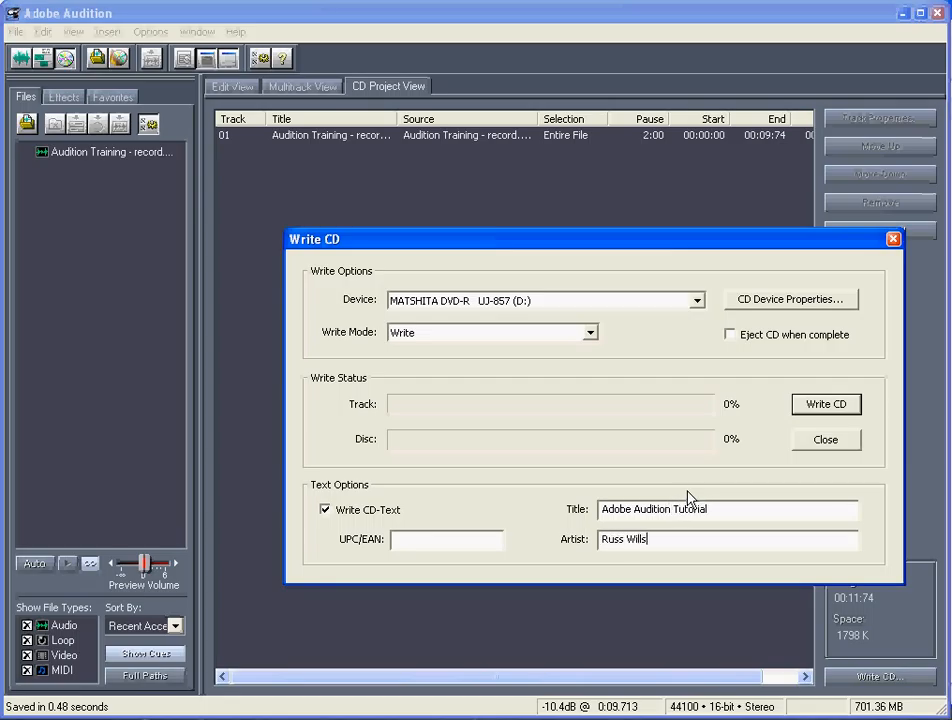
# Write the project to CD, suppressing the CD-Text support notice in future, and close the CD writing dialog.
pyautogui.click(840, 410)
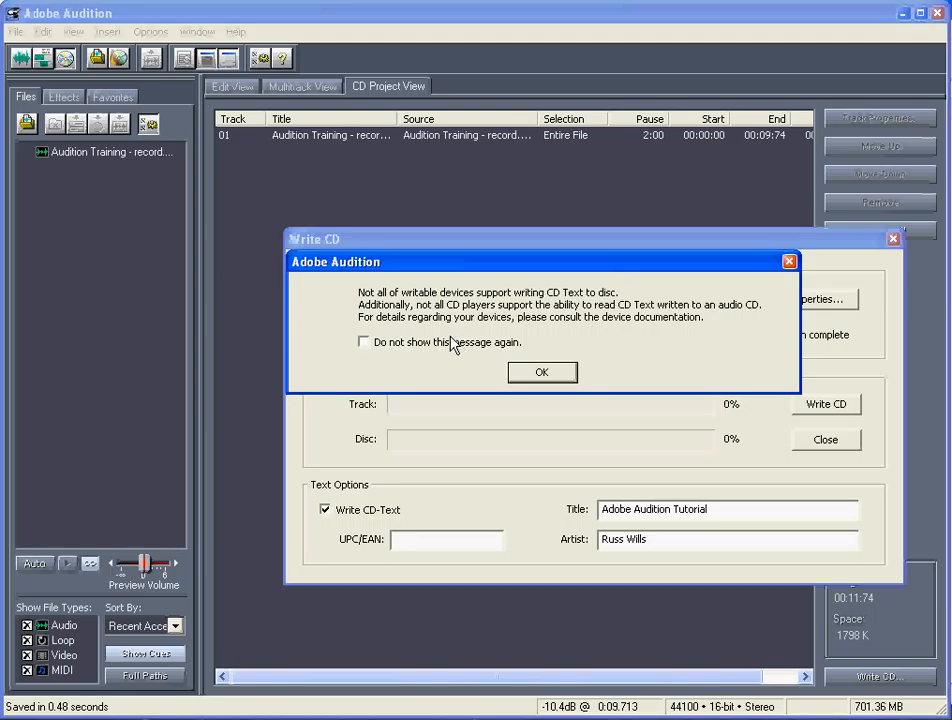
pyautogui.click(378, 348)
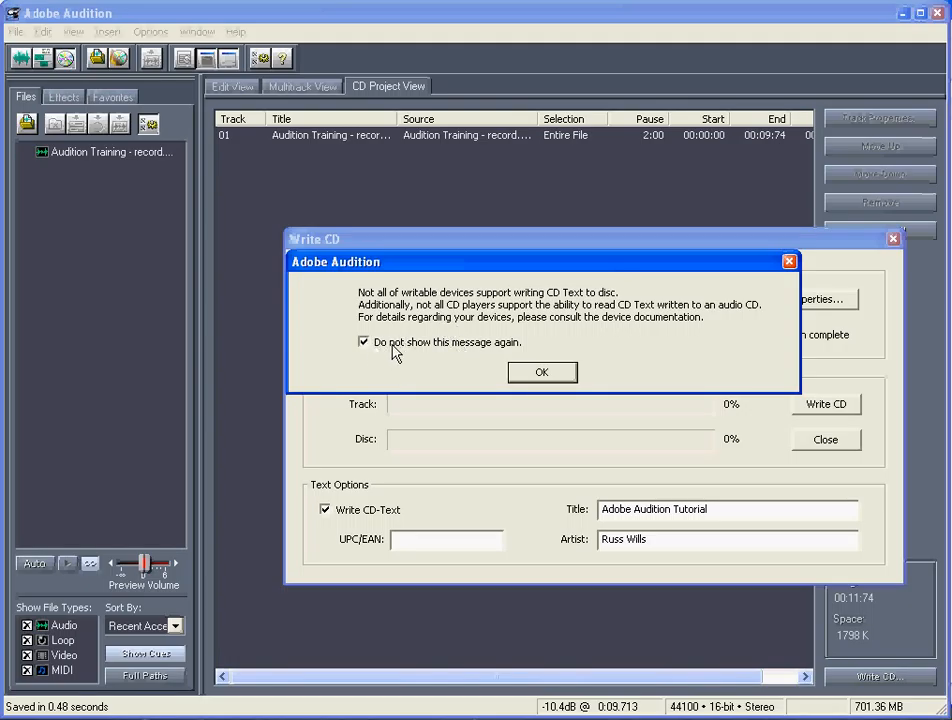
pyautogui.click(543, 377)
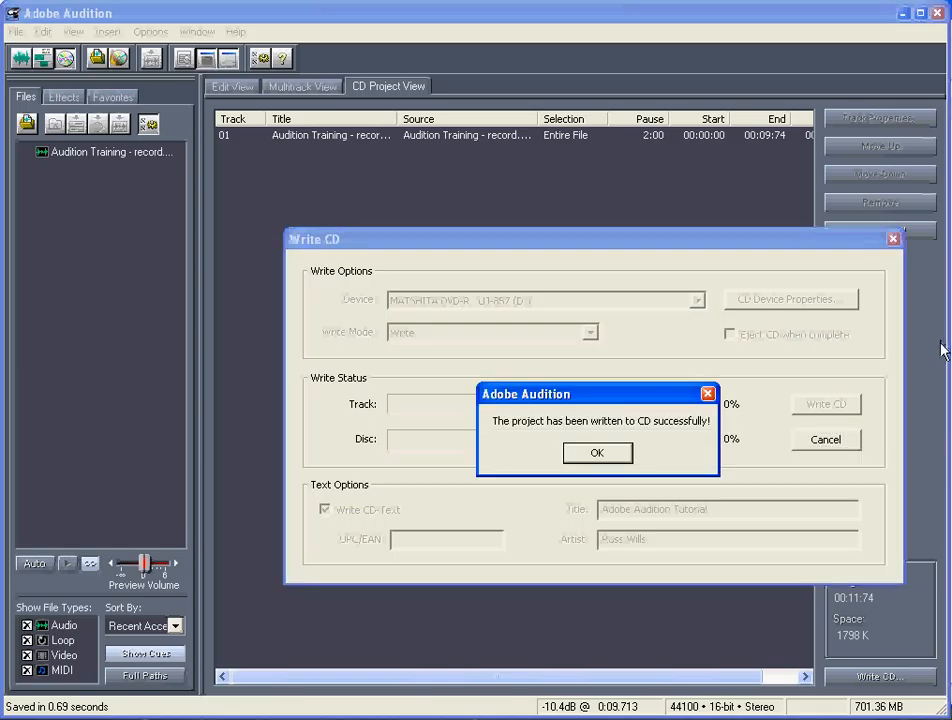
pyautogui.click(614, 457)
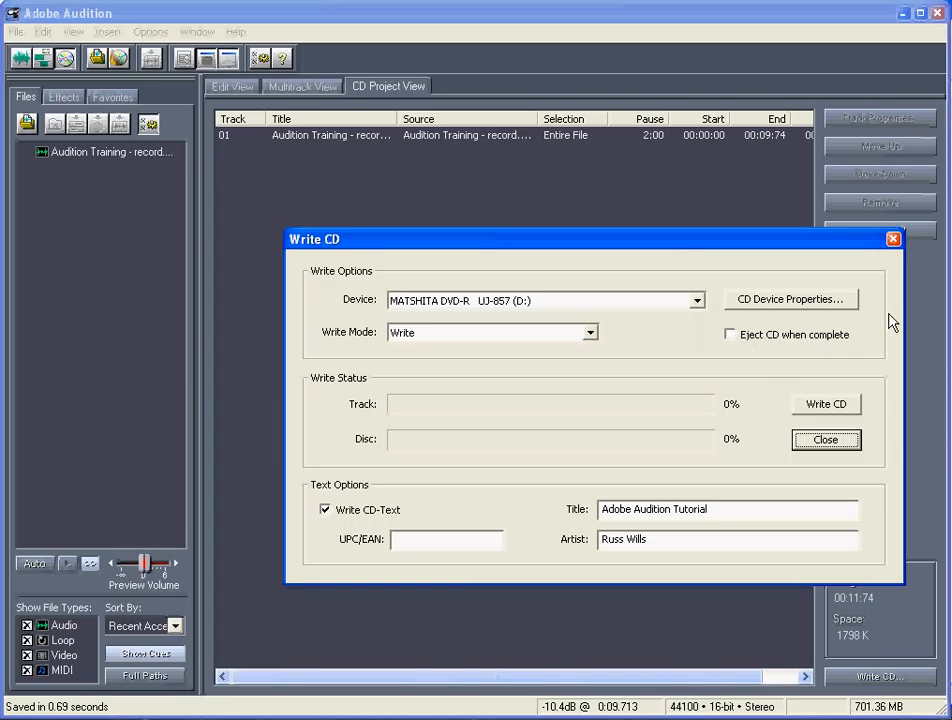
pyautogui.click(826, 441)
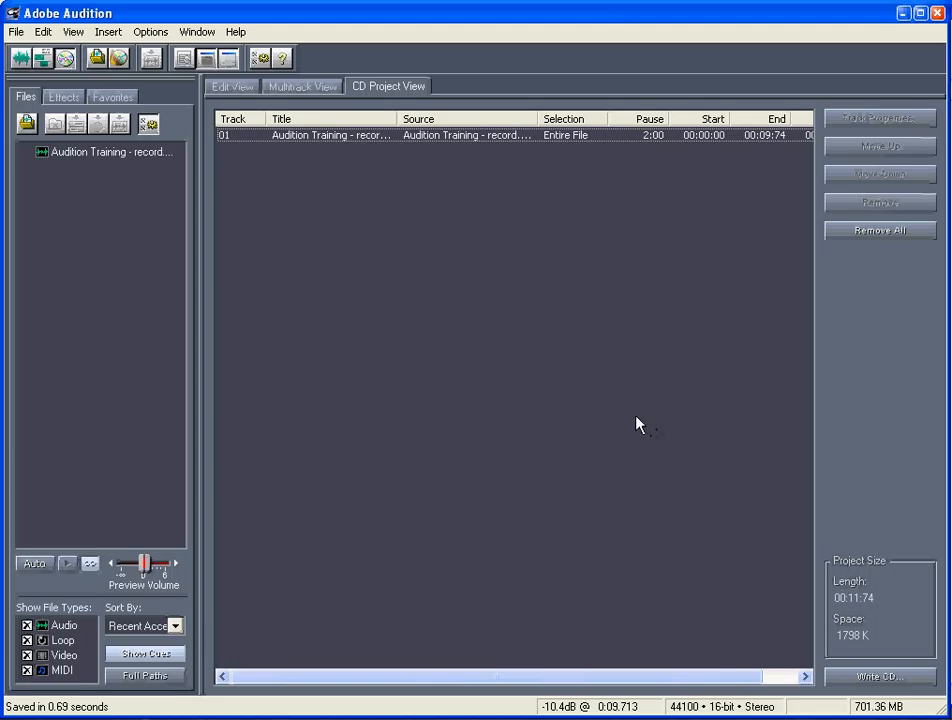
# Return to the waveform editing view and choose mp3PRO (FhG) (*.mp3) as the format for saving the recording under a new file type.
pyautogui.click(17, 61)
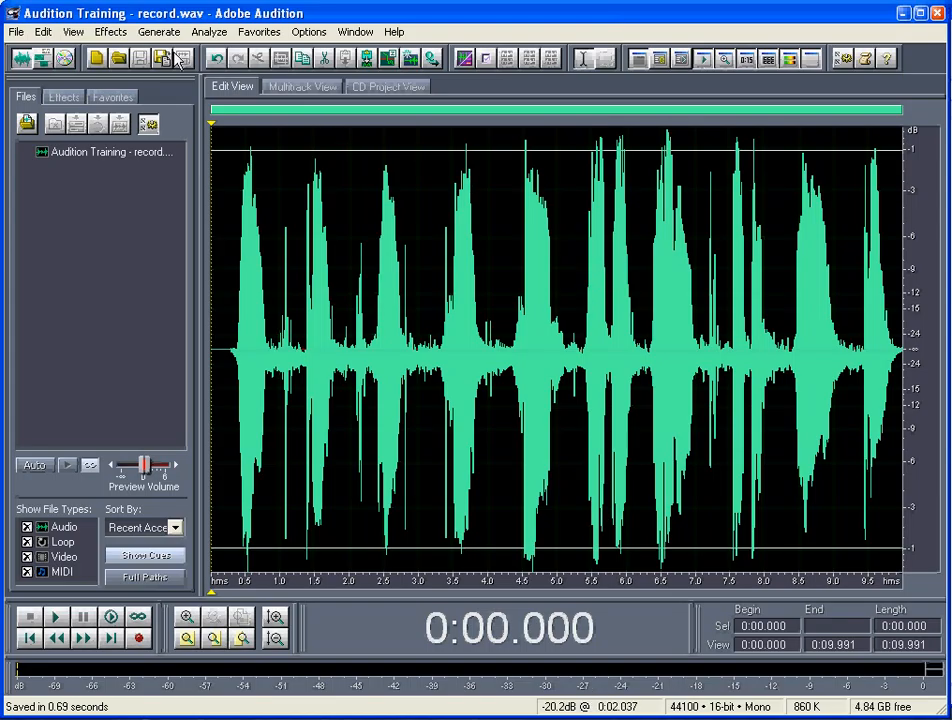
pyautogui.click(17, 32)
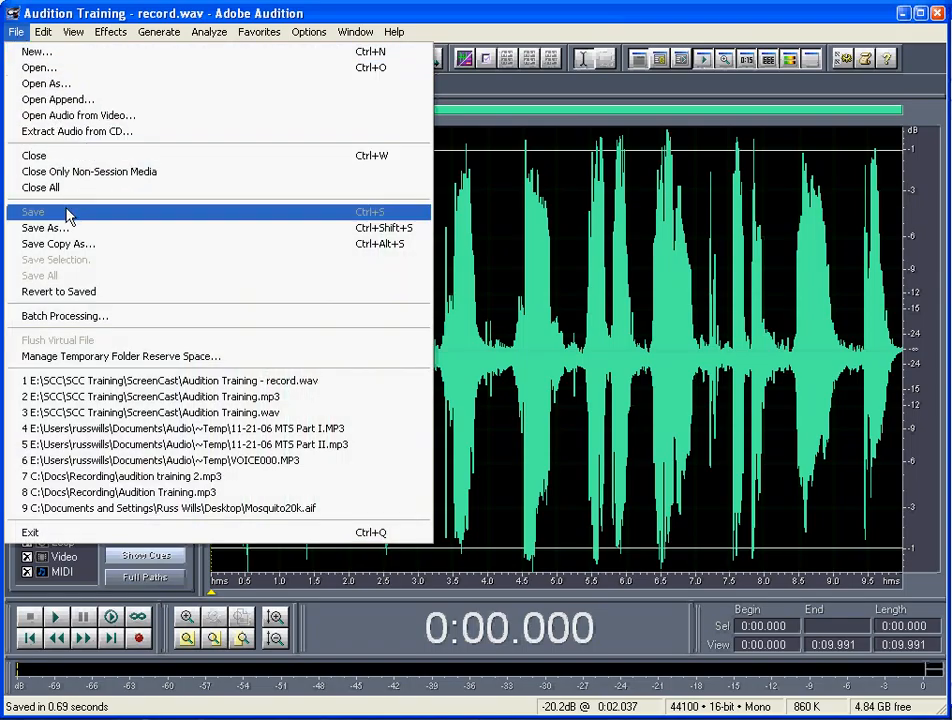
pyautogui.click(66, 228)
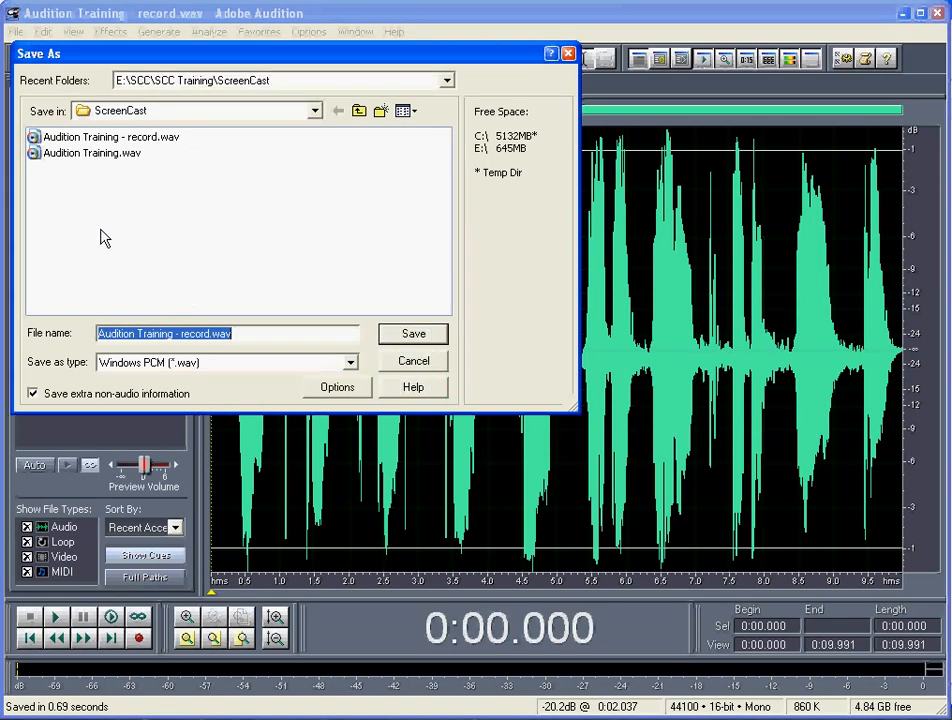
pyautogui.click(352, 364)
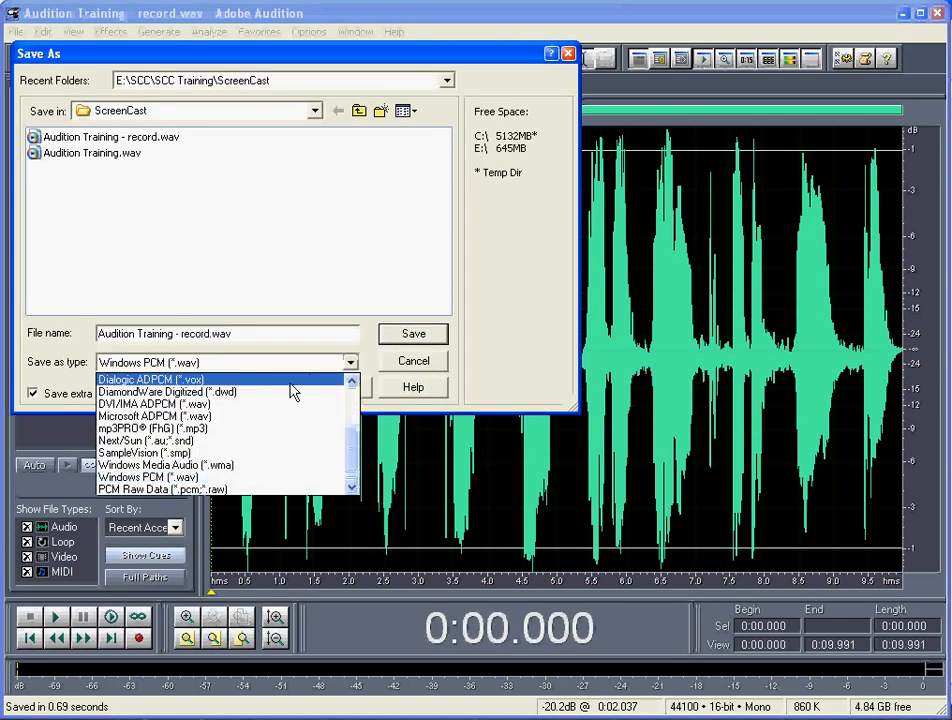
pyautogui.click(308, 426)
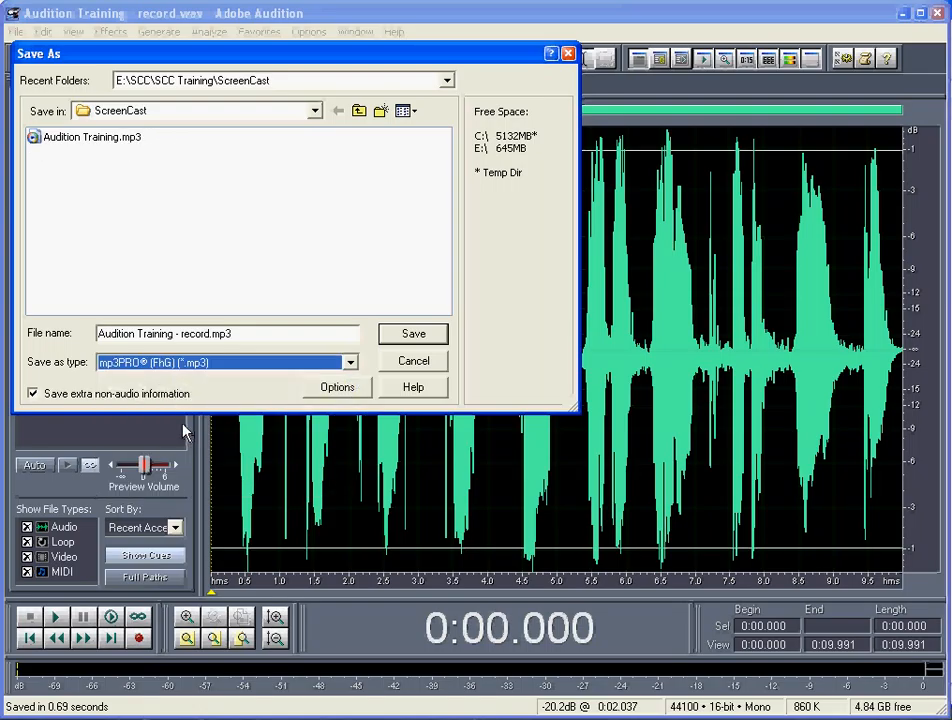
# Review the available MP3 bitrates, keep constant bitrate at 32 Kbps, 22050 Hz, Mono, and save as Audition Training - record.mp3.
pyautogui.click(338, 388)
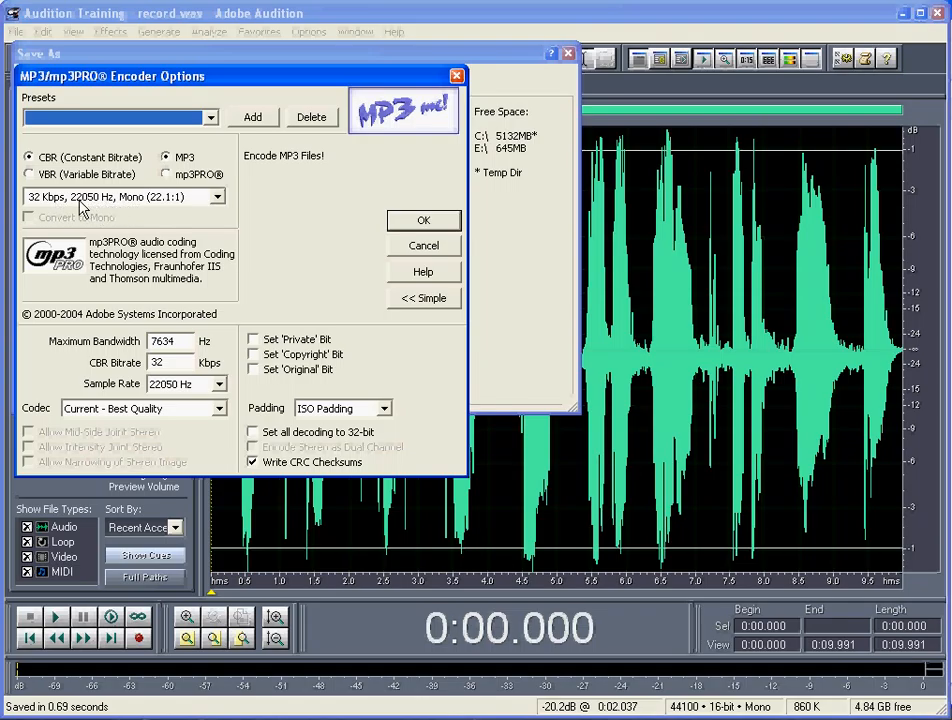
pyautogui.click(218, 196)
pyautogui.moveTo(222, 398); pyautogui.dragTo(222, 431)
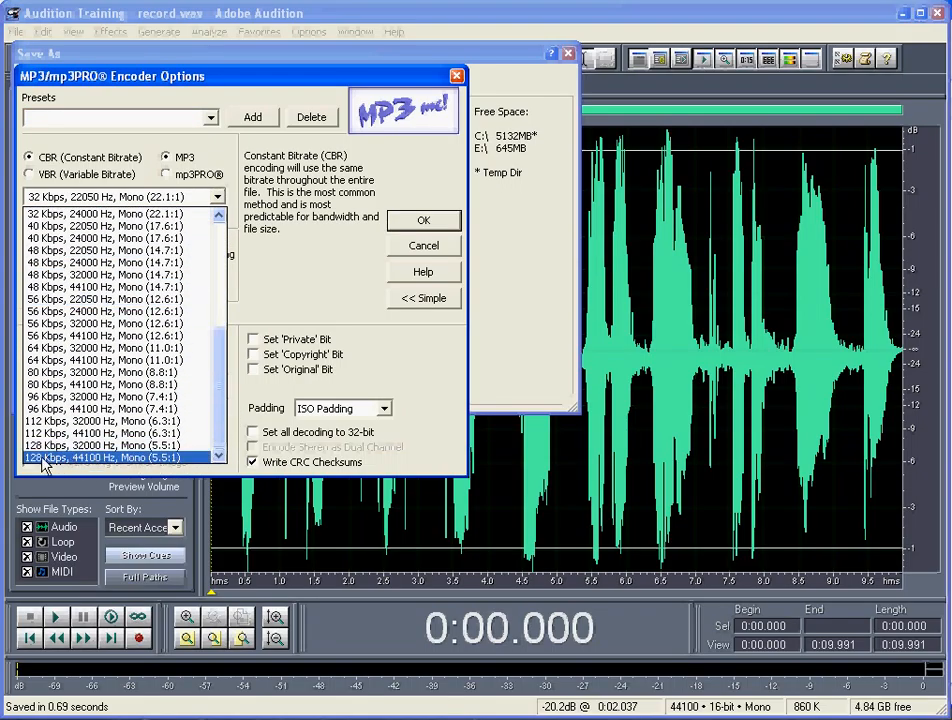
pyautogui.click(318, 256)
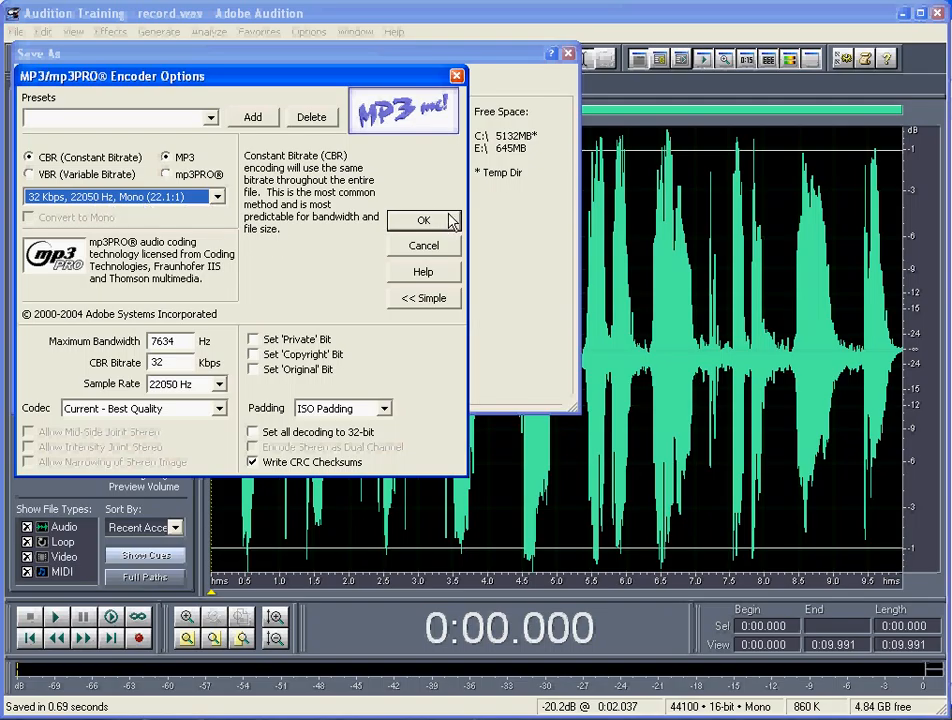
pyautogui.click(424, 220)
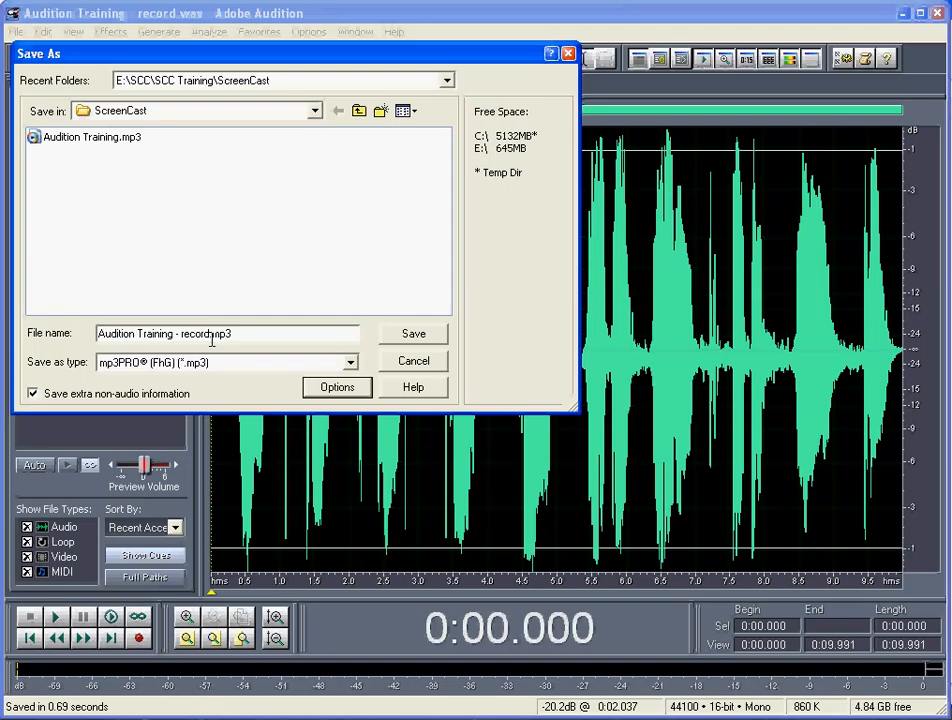
pyautogui.click(414, 337)
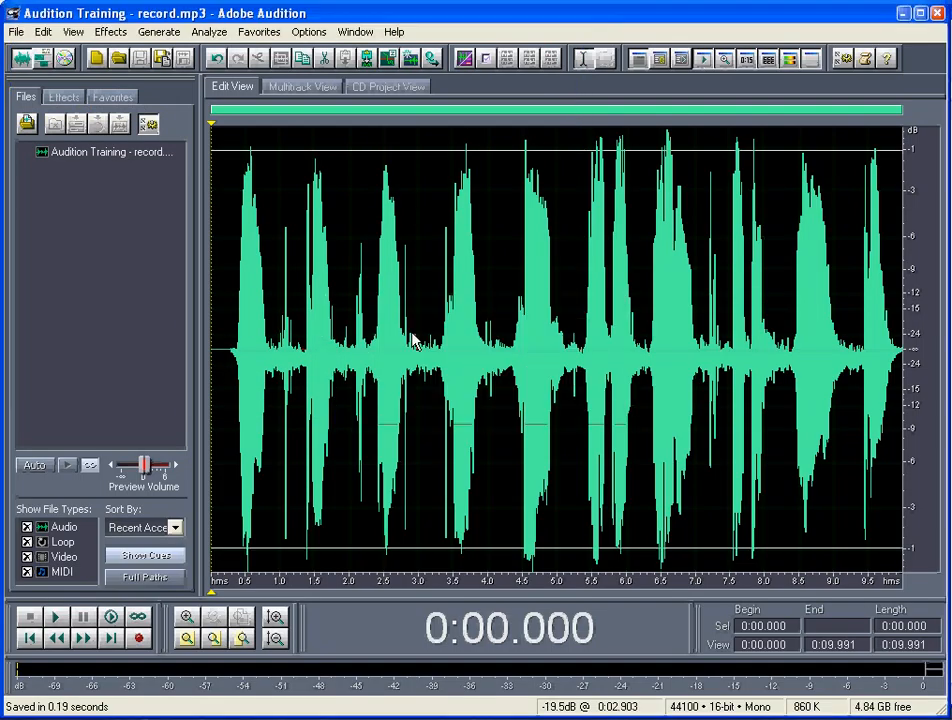